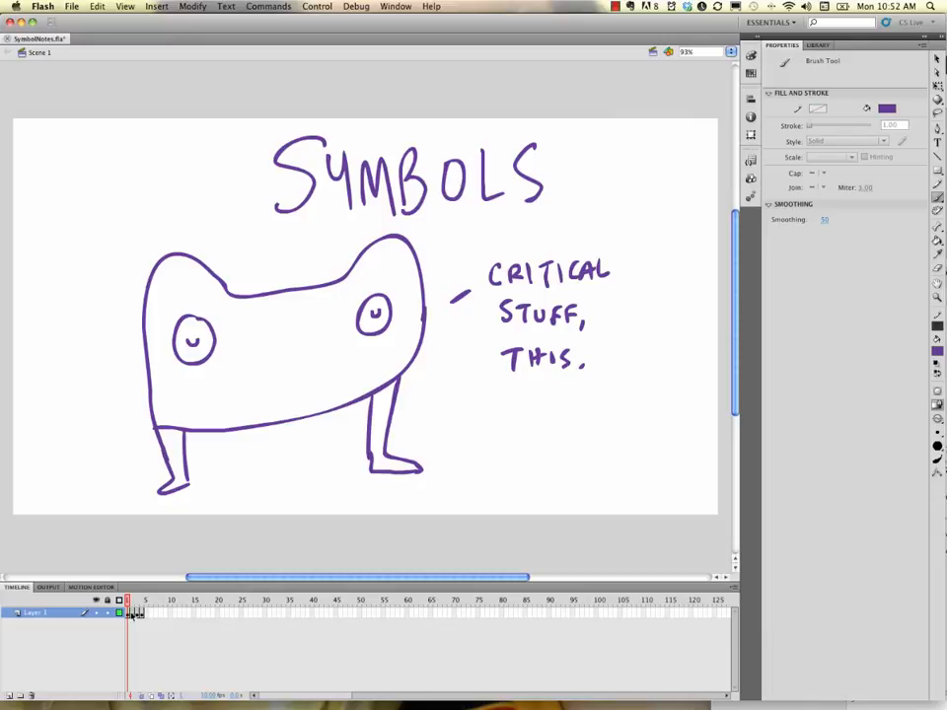
# Show the symbol notes on frame 2 of the SymbolNotes timeline.
pyautogui.click(131, 612)
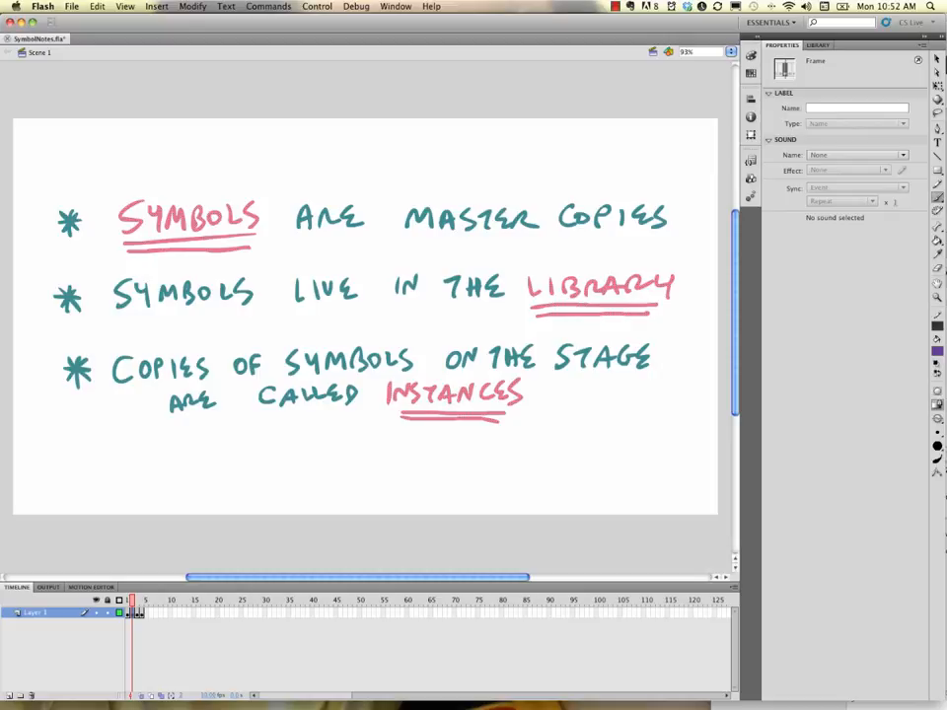
pyautogui.press('super+a')
pyautogui.click(704, 443)
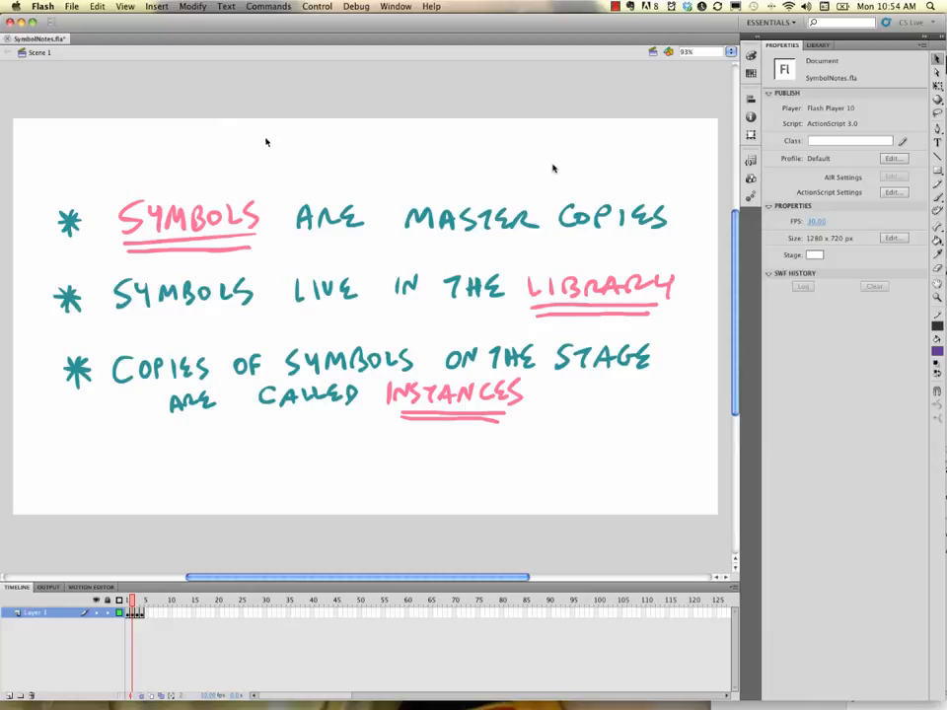
# Create a new blank ActionScript 3.0 document.
pyautogui.click(72, 7)
pyautogui.click(91, 27)
pyautogui.click(682, 492)
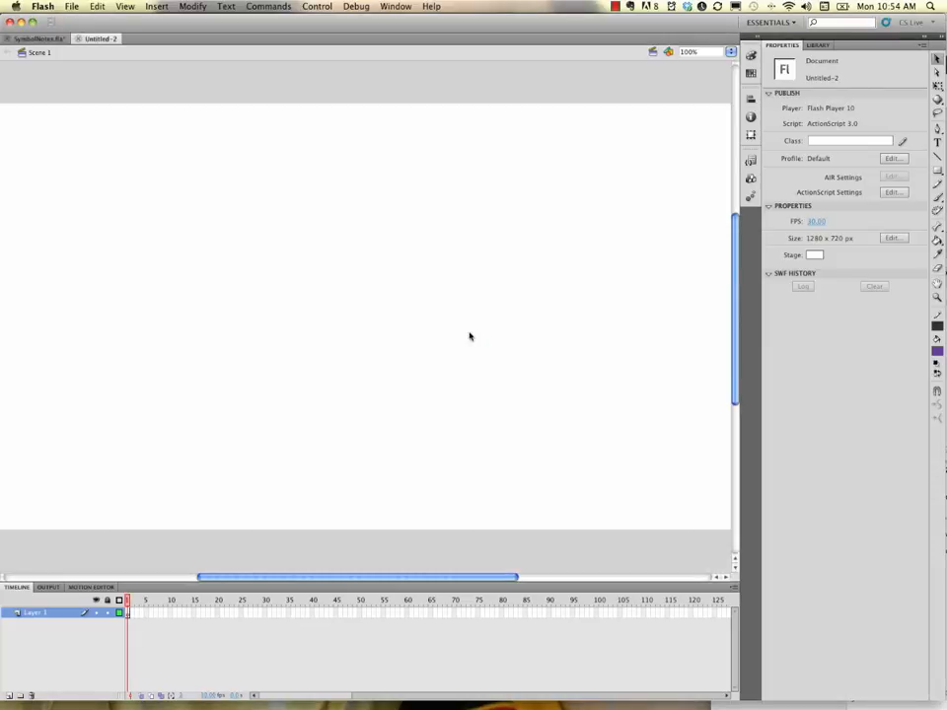
# Draw a purple star-shaped creature with one eye and an oval one-toothed mouth on the stage using the Brush tool.
pyautogui.press('b')
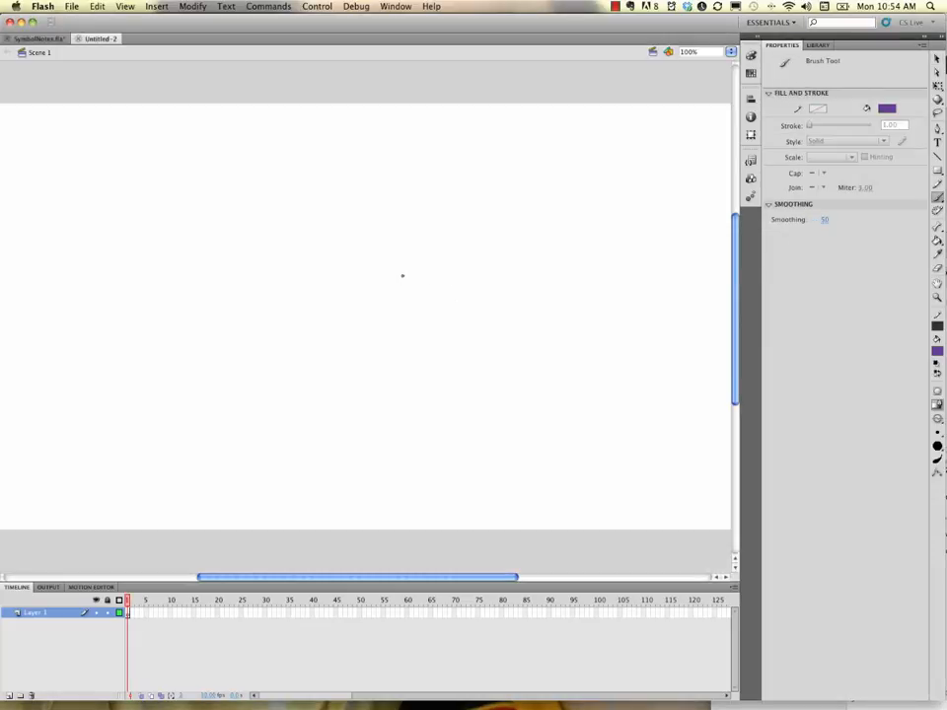
pyautogui.moveTo(511, 238)
pyautogui.mouseDown()
pyautogui.moveTo(487, 185)
pyautogui.moveTo(441, 149)
pyautogui.moveTo(393, 255)
pyautogui.moveTo(320, 292)
pyautogui.moveTo(521, 248)
pyautogui.moveTo(623, 309)
pyautogui.moveTo(548, 304)
pyautogui.moveTo(541, 339)
pyautogui.moveTo(549, 426)
pyautogui.moveTo(476, 344)
pyautogui.moveTo(444, 335)
pyautogui.moveTo(386, 429)
pyautogui.moveTo(394, 320)
pyautogui.moveTo(338, 321)
pyautogui.moveTo(323, 292)
pyautogui.mouseUp()
pyautogui.moveTo(450, 196); pyautogui.dragTo(470, 206)
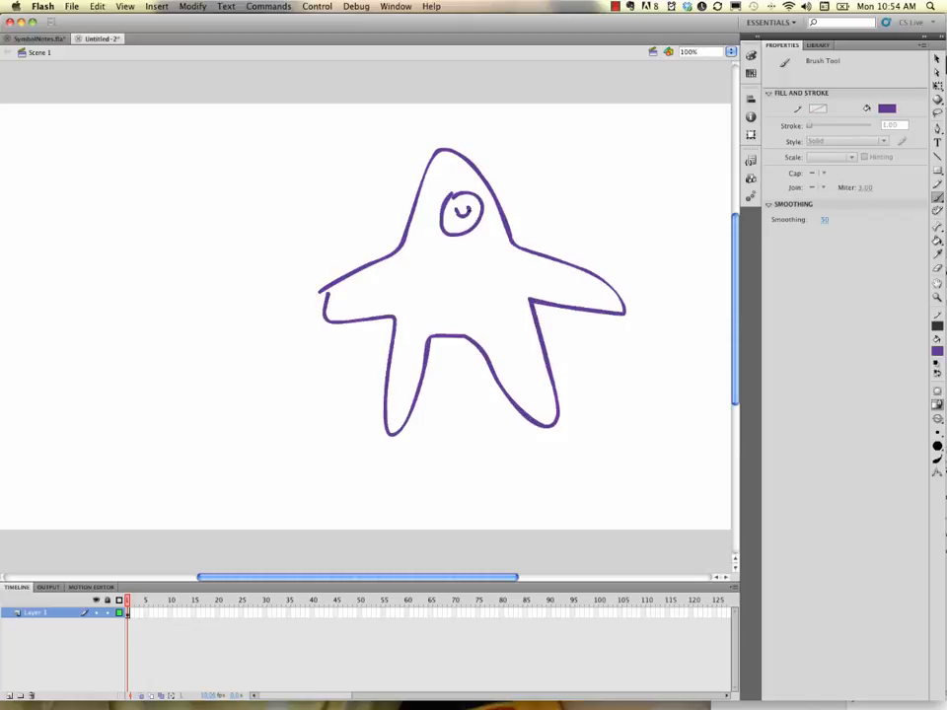
pyautogui.moveTo(484, 269)
pyautogui.mouseDown()
pyautogui.moveTo(433, 267)
pyautogui.moveTo(472, 304)
pyautogui.moveTo(467, 266)
pyautogui.mouseUp()
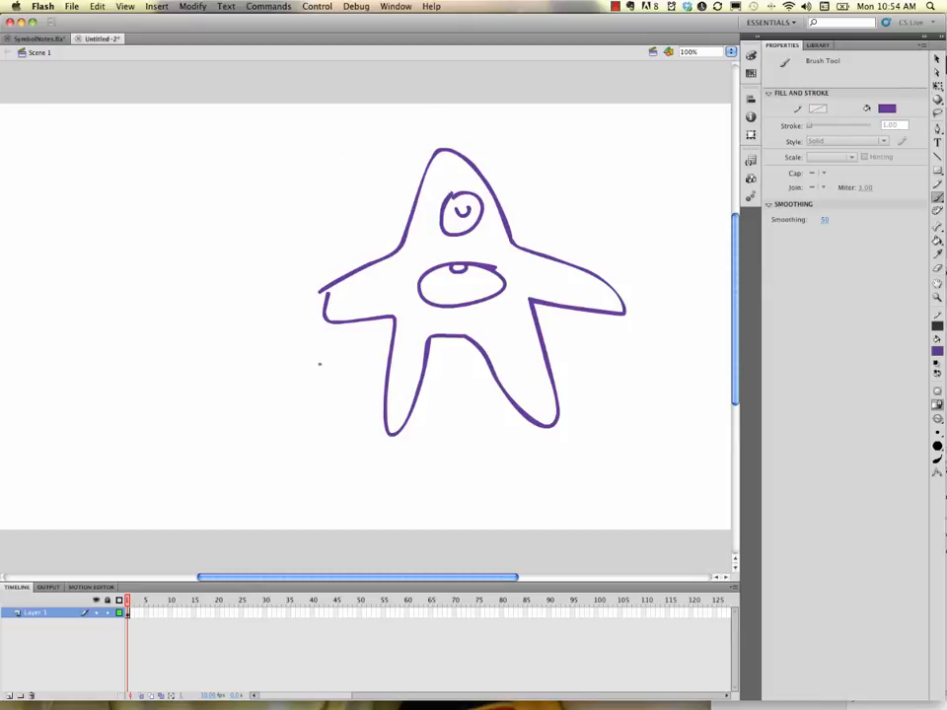
# Lasso the whole star creature and convert it to a graphic symbol named starman.
pyautogui.press('l')
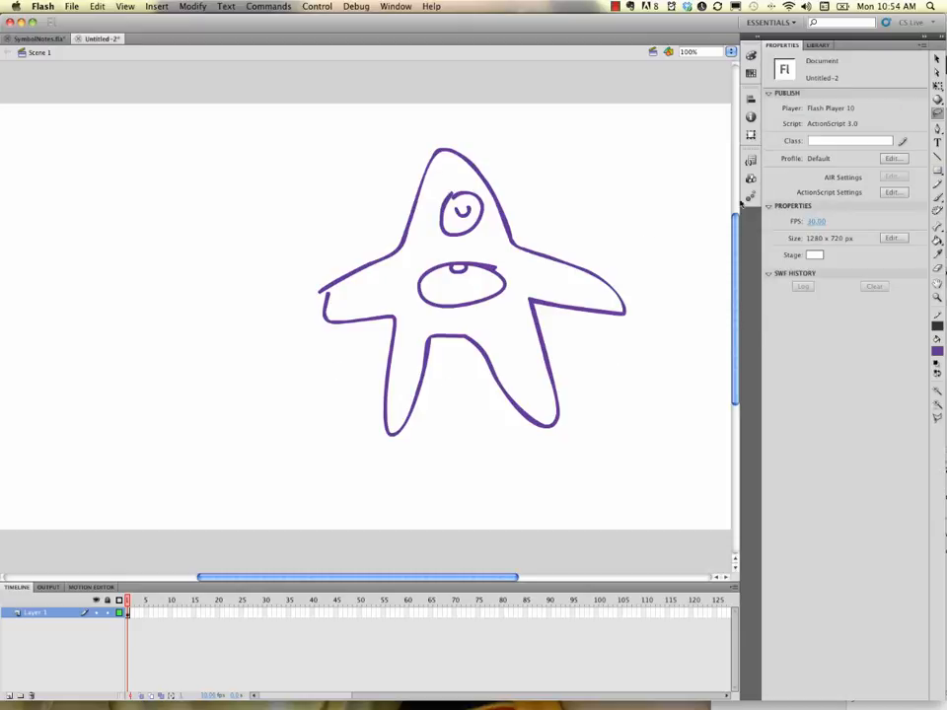
pyautogui.moveTo(613, 205)
pyautogui.mouseDown()
pyautogui.moveTo(561, 141)
pyautogui.moveTo(307, 403)
pyautogui.moveTo(660, 261)
pyautogui.moveTo(552, 195)
pyautogui.mouseUp()
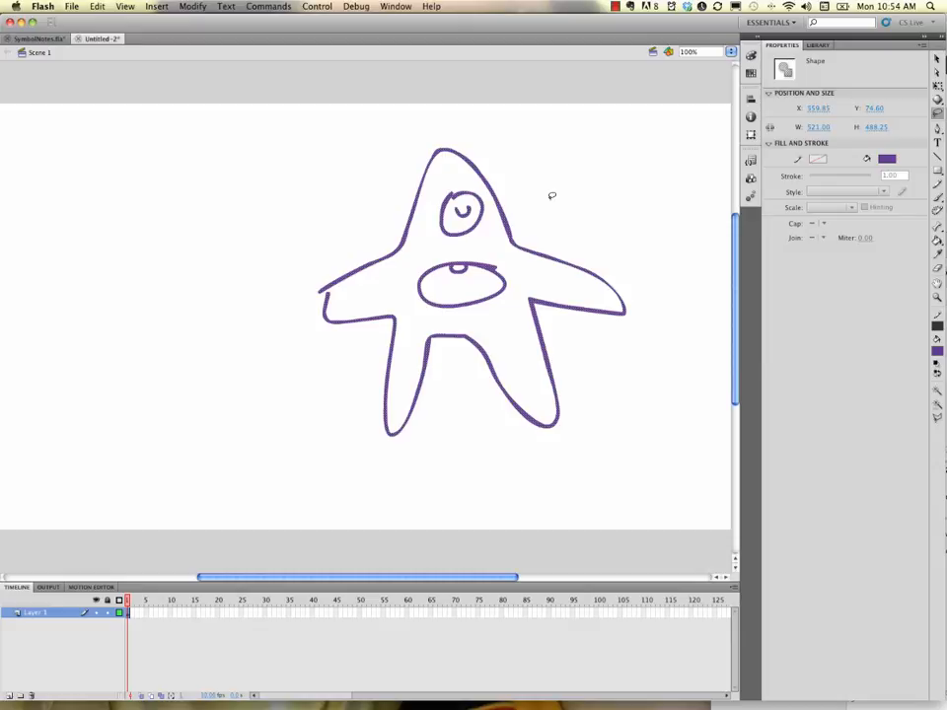
pyautogui.click(192, 6)
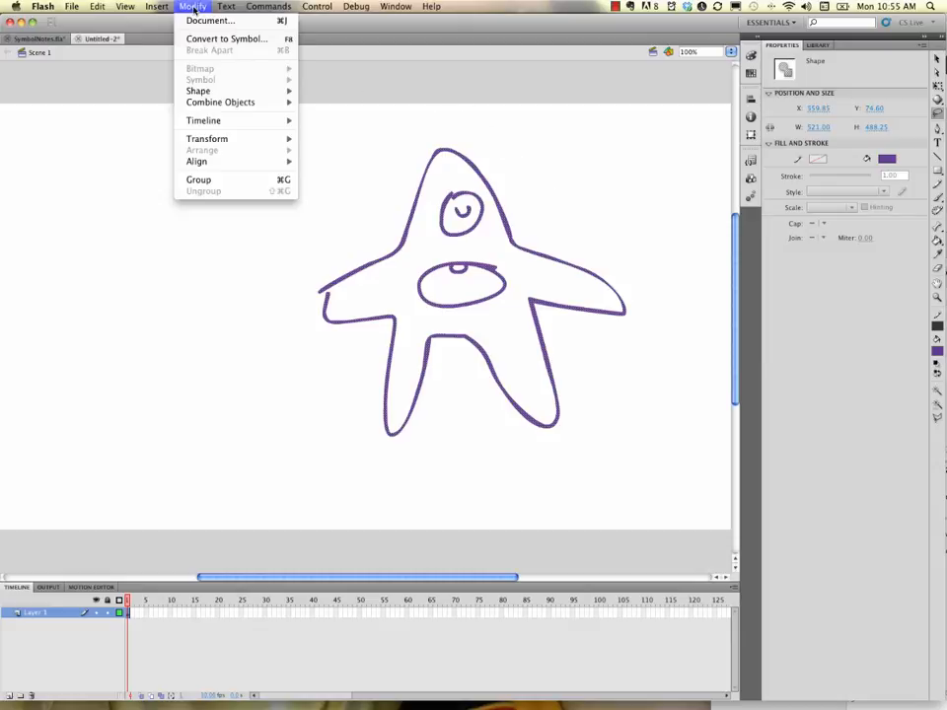
pyautogui.click(292, 42)
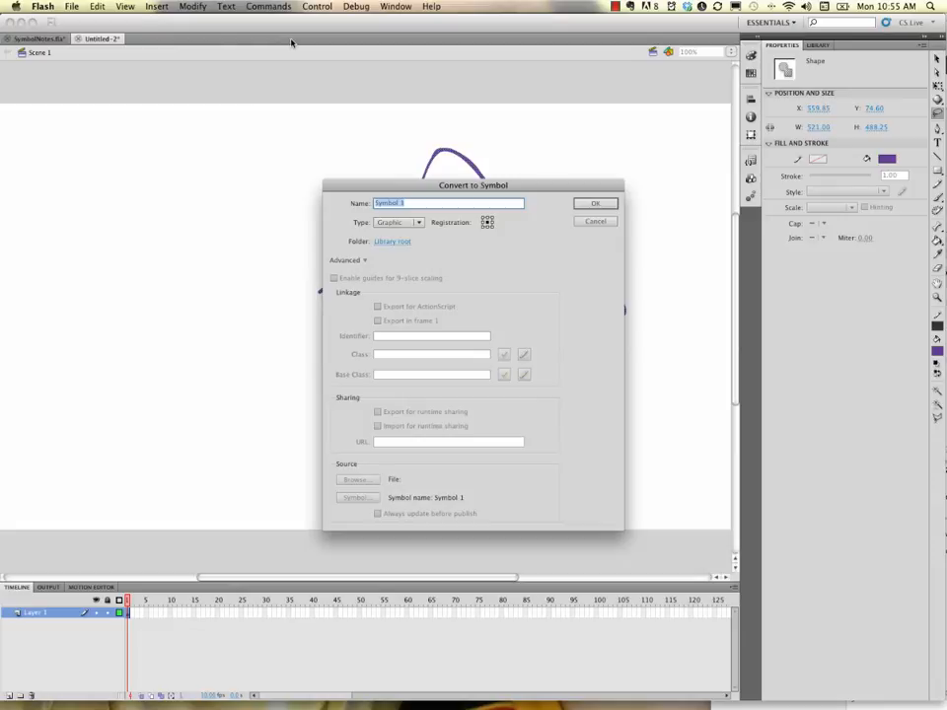
pyautogui.write('starman')
pyautogui.click(600, 203)
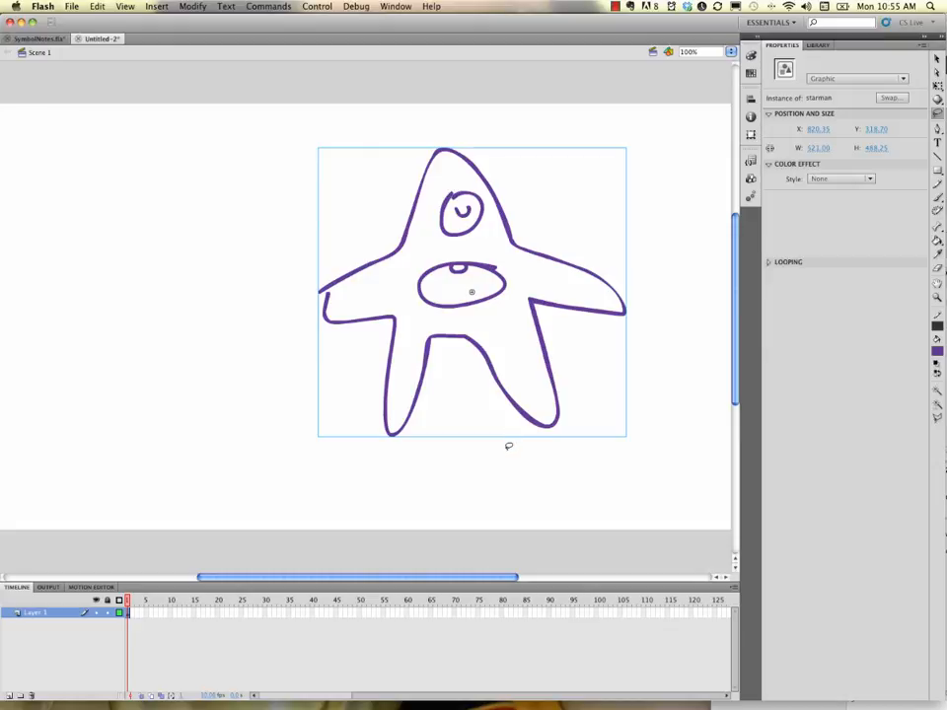
# Review the symbol notes in SymbolNotes.fla and return to the untitled starman document.
pyautogui.click(40, 38)
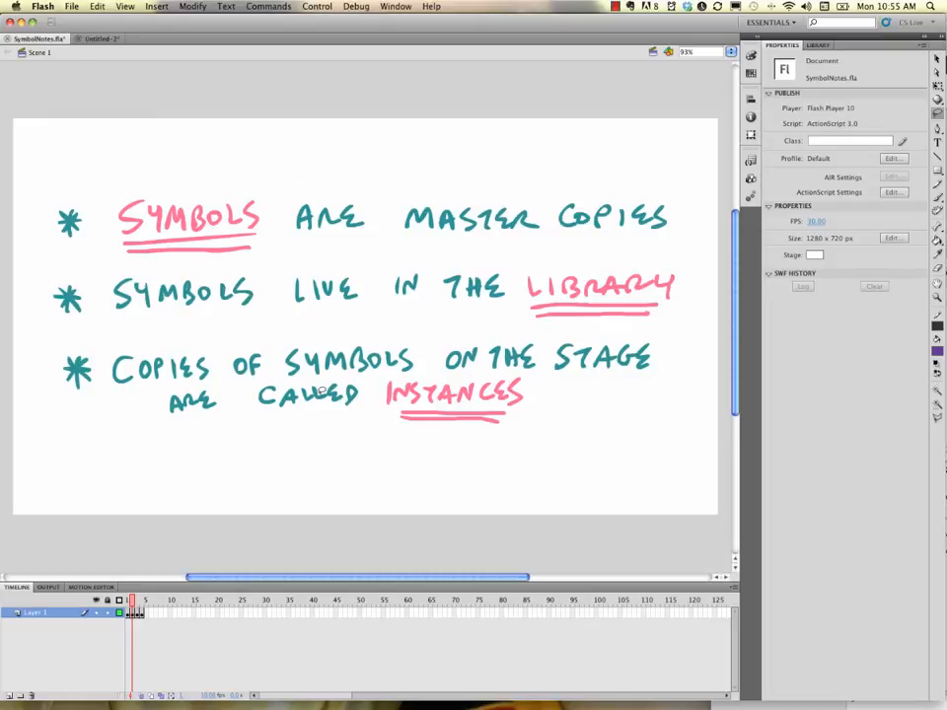
pyautogui.click(102, 40)
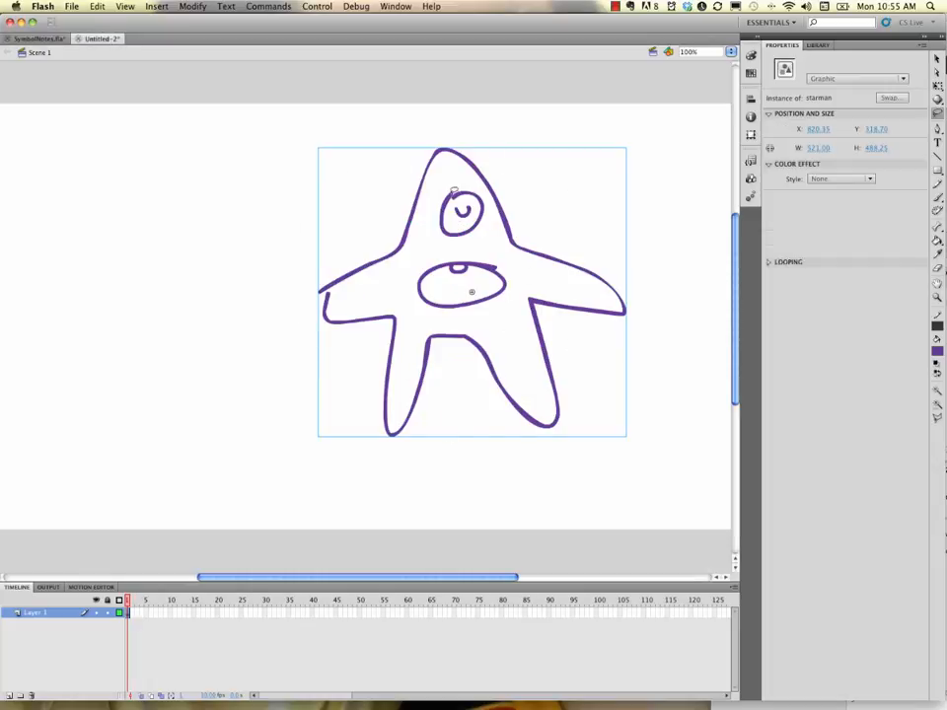
# Show the document's Library and place four more instances of the starman symbol around the original on the stage.
pyautogui.click(826, 46)
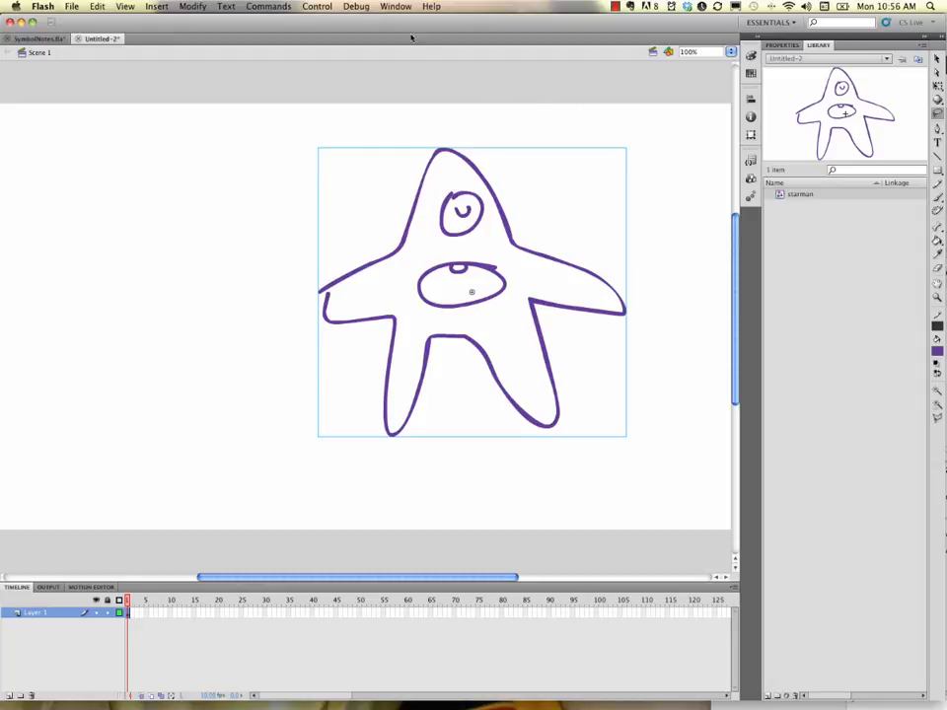
pyautogui.click(396, 7)
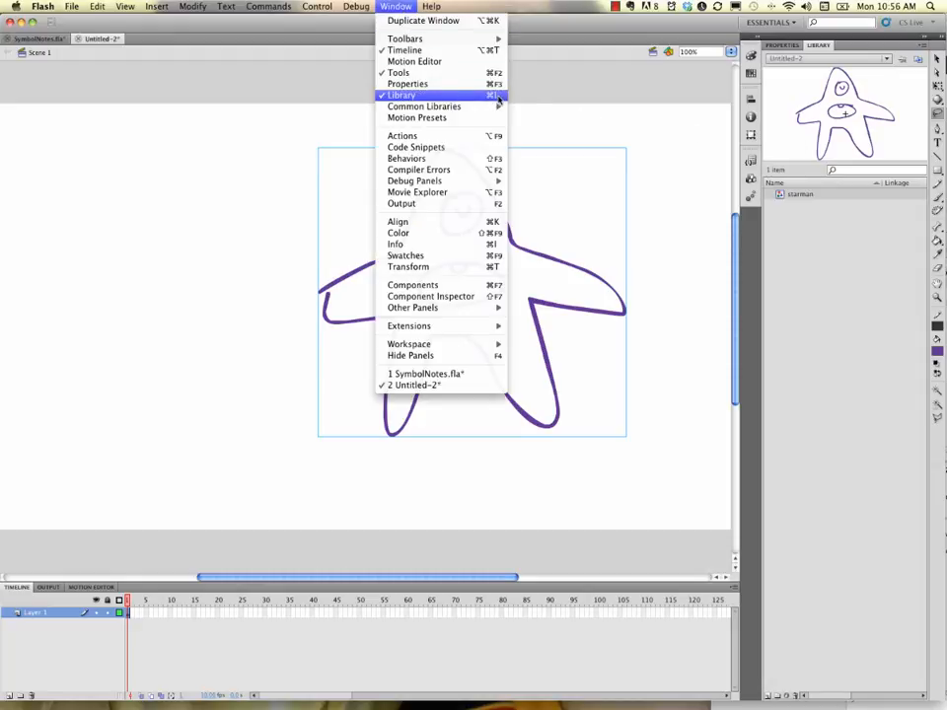
pyautogui.click(839, 271)
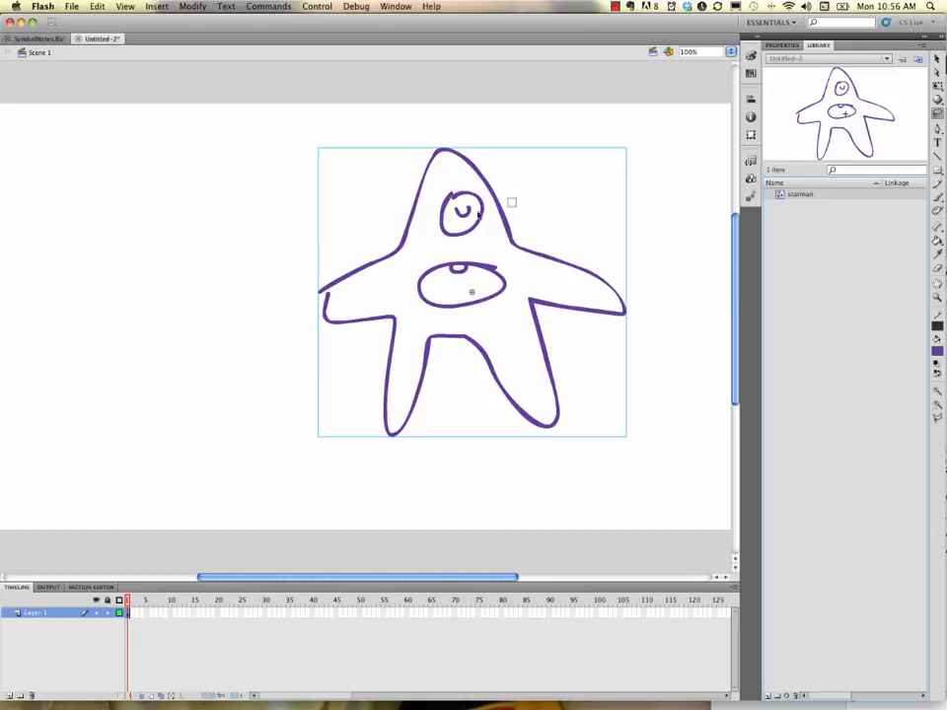
pyautogui.moveTo(511, 202); pyautogui.dragTo(258, 293)
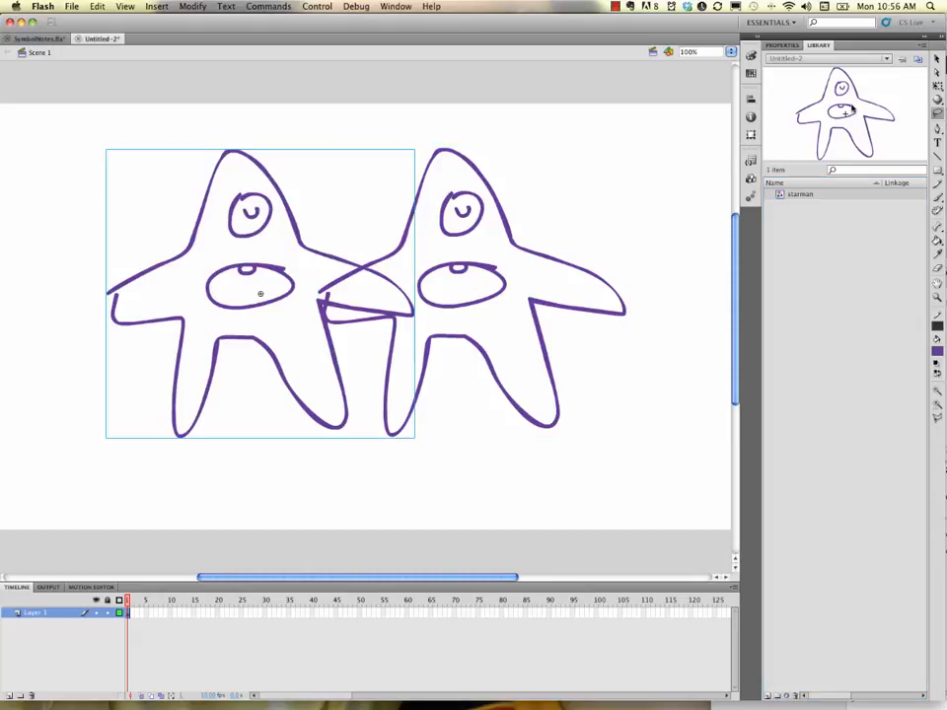
pyautogui.moveTo(852, 107); pyautogui.dragTo(524, 203)
pyautogui.moveTo(854, 106); pyautogui.dragTo(544, 394)
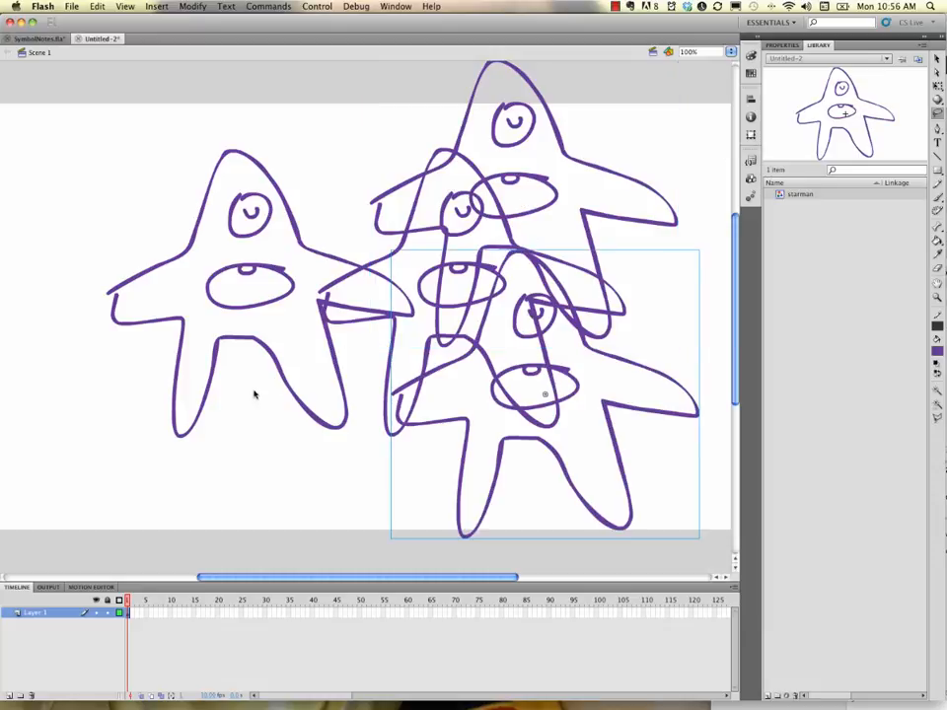
pyautogui.moveTo(253, 394); pyautogui.dragTo(252, 392)
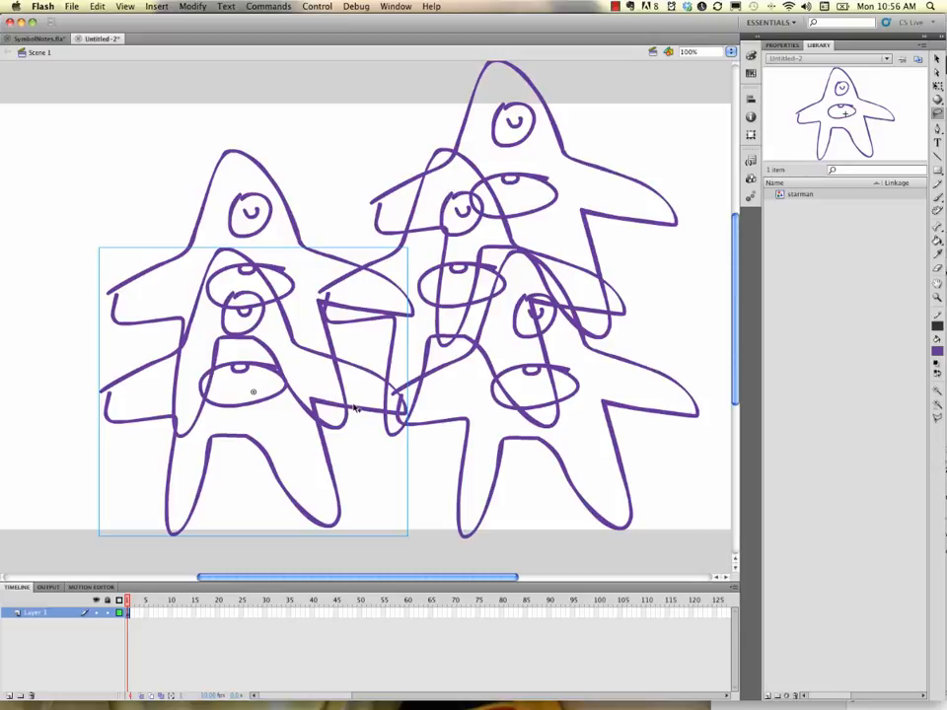
pyautogui.click(623, 268)
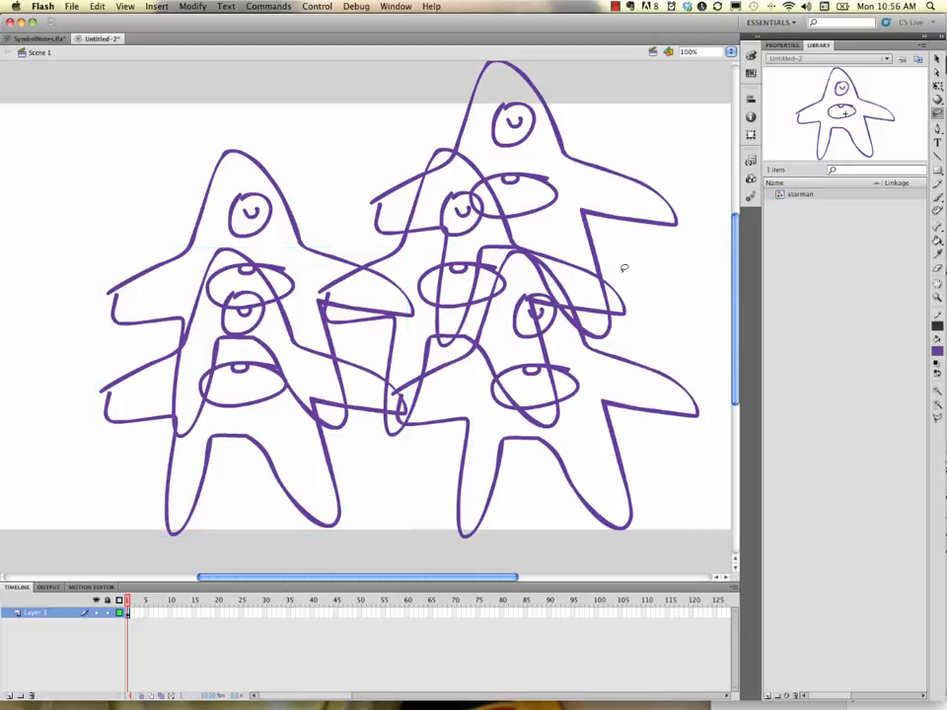
pyautogui.moveTo(572, 144)
pyautogui.mouseDown()
pyautogui.moveTo(266, 363)
pyautogui.moveTo(324, 370)
pyautogui.moveTo(314, 419)
pyautogui.moveTo(640, 277)
pyautogui.moveTo(627, 332)
pyautogui.moveTo(465, 422)
pyautogui.moveTo(613, 424)
pyautogui.moveTo(549, 475)
pyautogui.mouseUp()
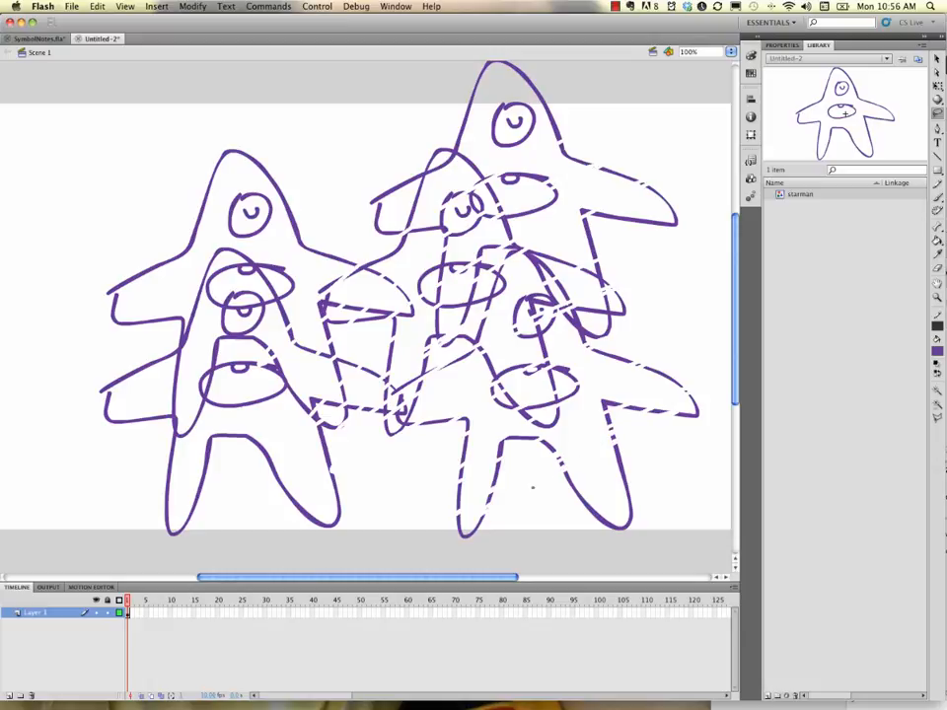
pyautogui.hotkey('ctrl', 'z')
pyautogui.moveTo(306, 189)
pyautogui.mouseDown()
pyautogui.moveTo(356, 229)
pyautogui.moveTo(365, 410)
pyautogui.mouseUp()
pyautogui.moveTo(321, 329)
pyautogui.mouseDown()
pyautogui.moveTo(330, 250)
pyautogui.moveTo(489, 379)
pyautogui.mouseUp()
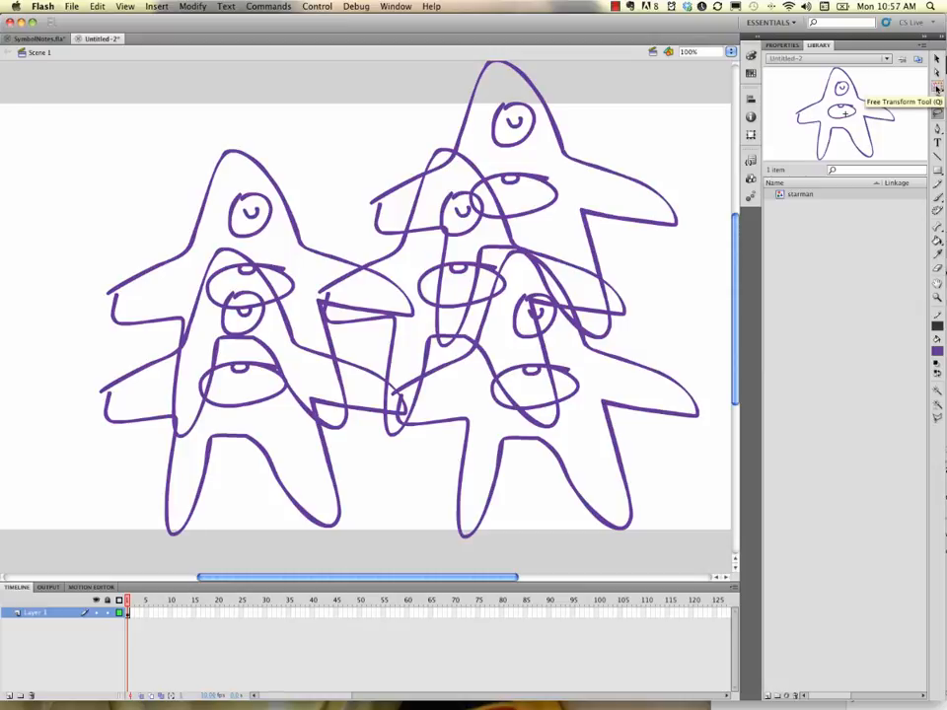
# Free-transform the two left starman instances: shrink the upper one to about half size and rotate the lower one about 45 degrees counterclockwise.
pyautogui.click(938, 89)
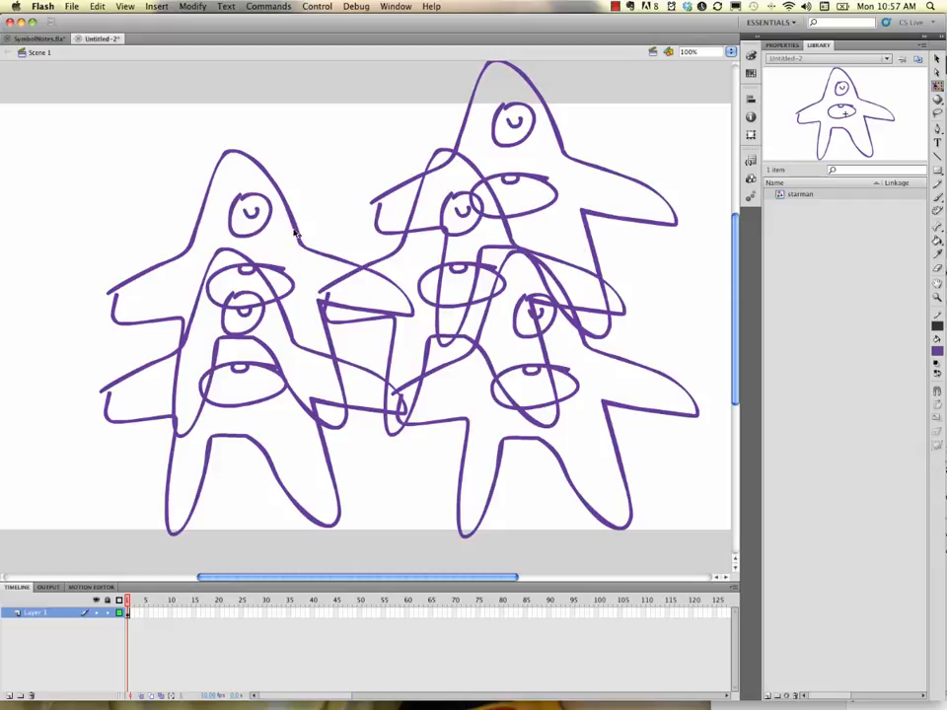
pyautogui.click(309, 277)
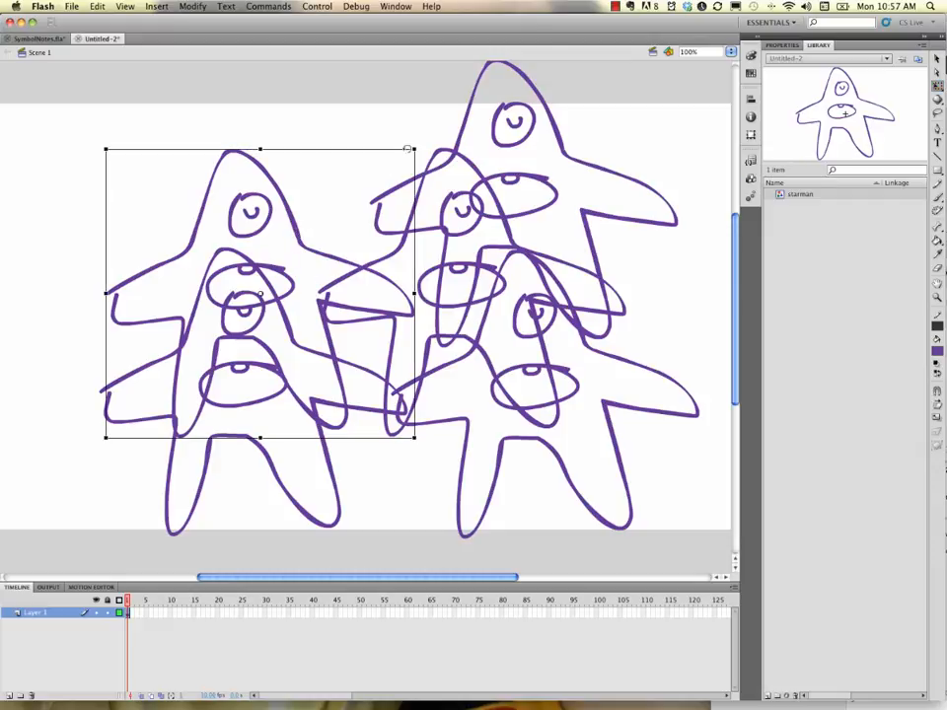
pyautogui.moveTo(413, 149); pyautogui.dragTo(331, 226)
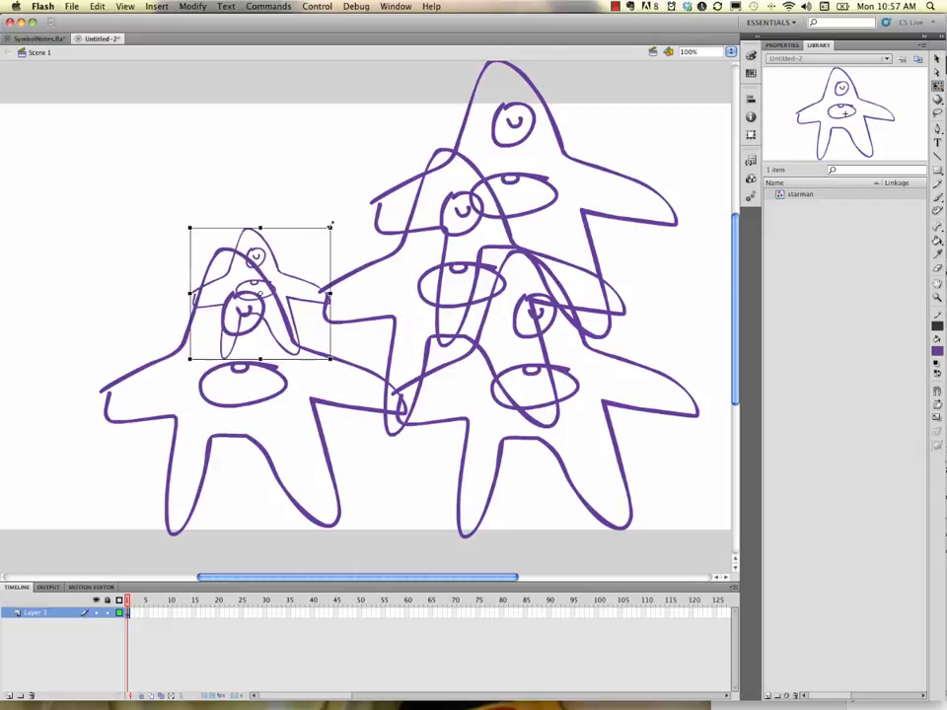
pyautogui.click(370, 375)
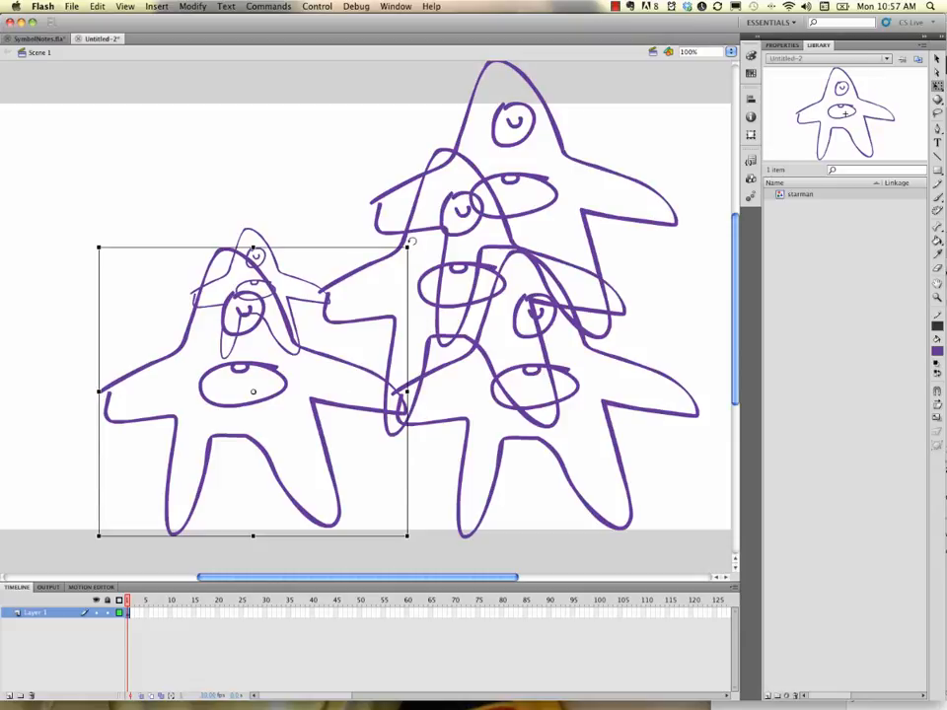
pyautogui.moveTo(412, 243); pyautogui.dragTo(264, 178)
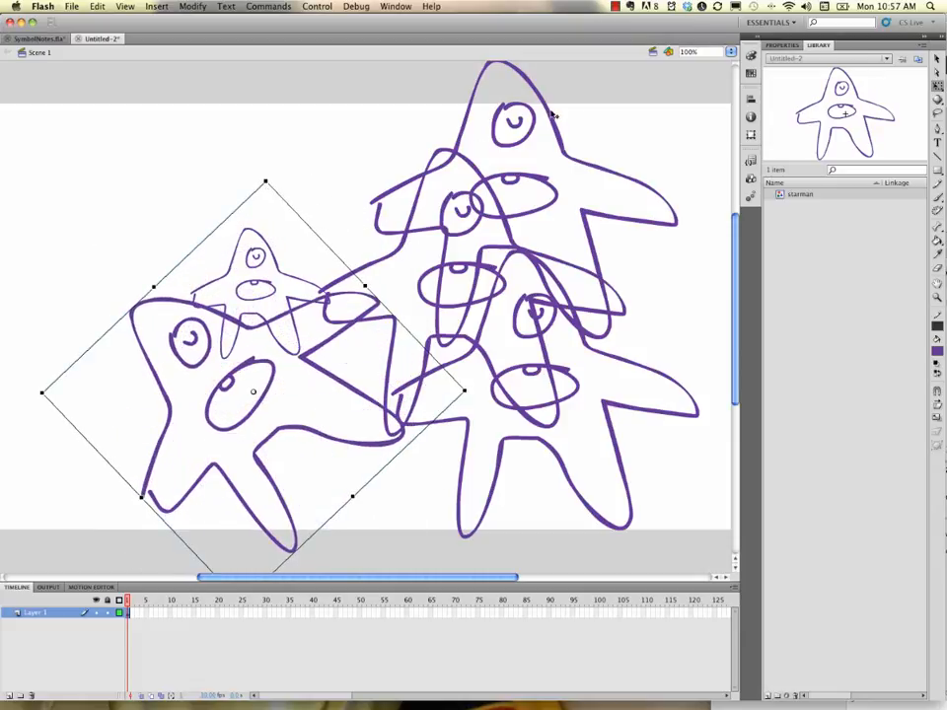
# Shrink the upper-right starman instance to about a fifth of its size and the original centre one to about half.
pyautogui.click(524, 116)
pyautogui.moveTo(678, 347); pyautogui.dragTo(567, 233)
pyautogui.click(610, 288)
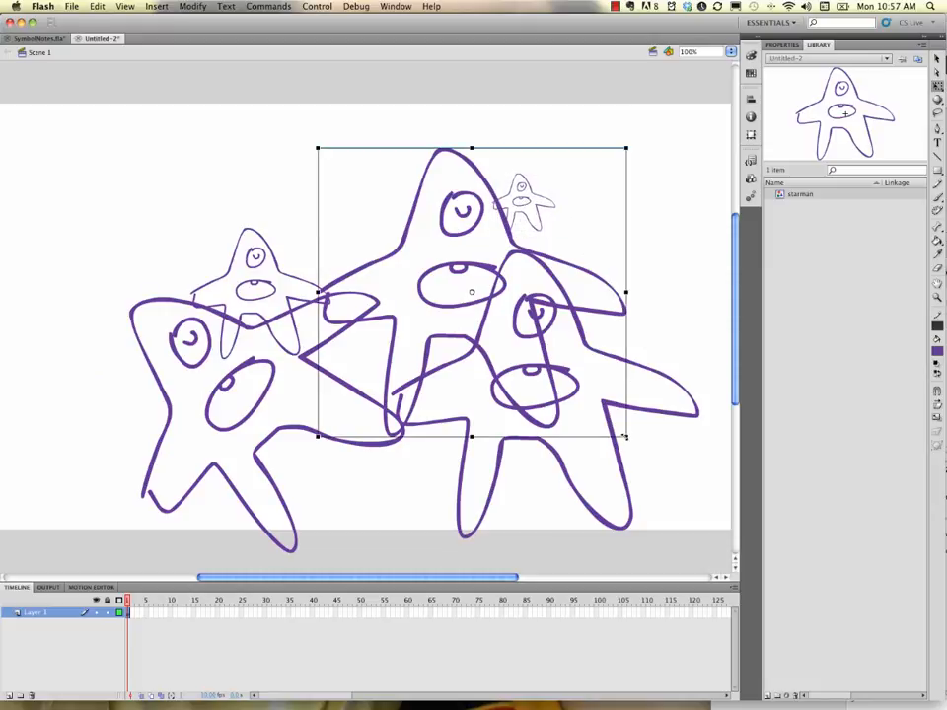
pyautogui.moveTo(625, 436); pyautogui.dragTo(554, 369)
# Shrink the lower-right starman instance to well under half size, reposition it and rotate it nearly upside down.
pyautogui.click(622, 363)
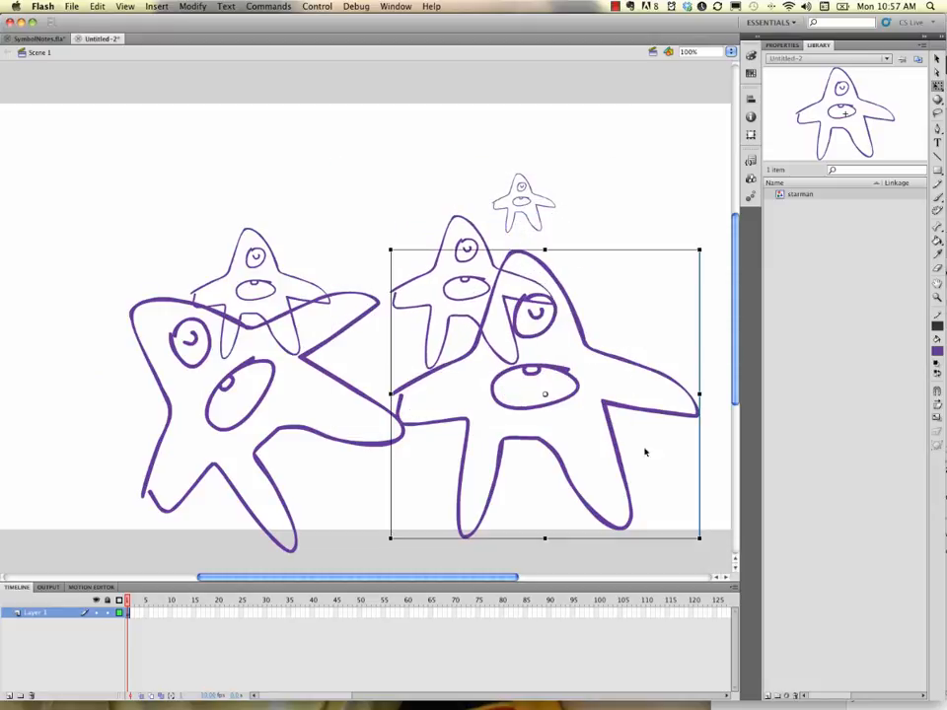
pyautogui.moveTo(390, 250); pyautogui.dragTo(490, 336)
pyautogui.moveTo(573, 379); pyautogui.dragTo(592, 391)
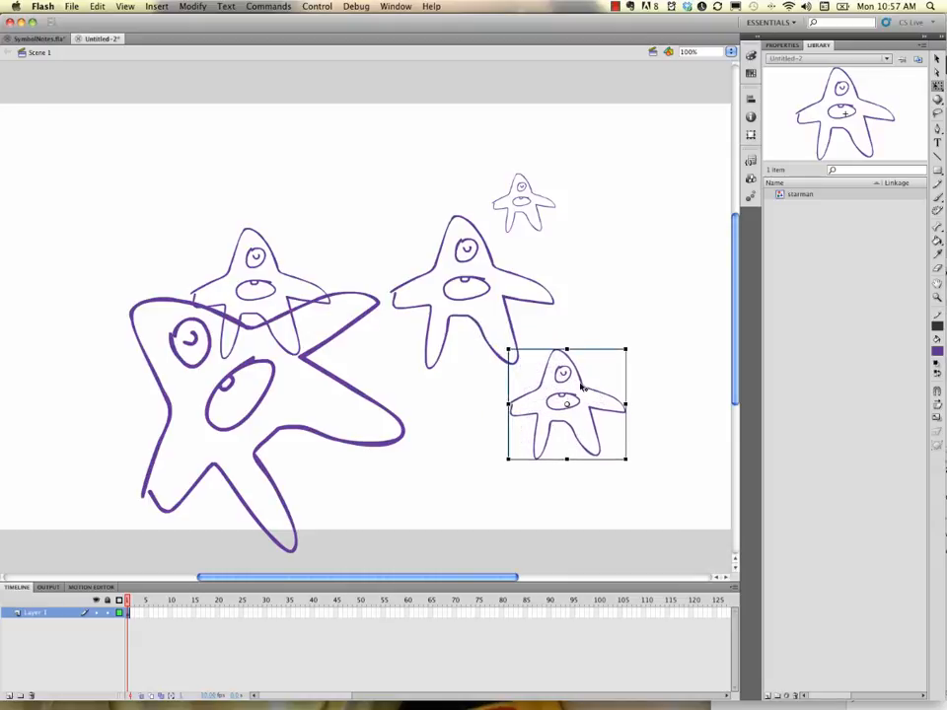
pyautogui.moveTo(634, 346); pyautogui.dragTo(538, 435)
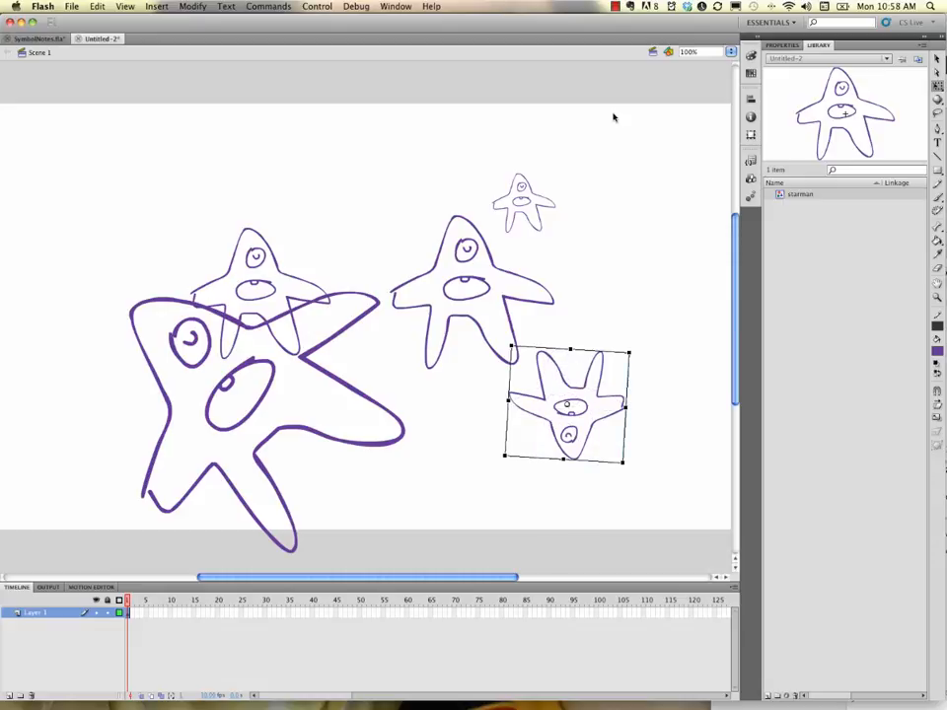